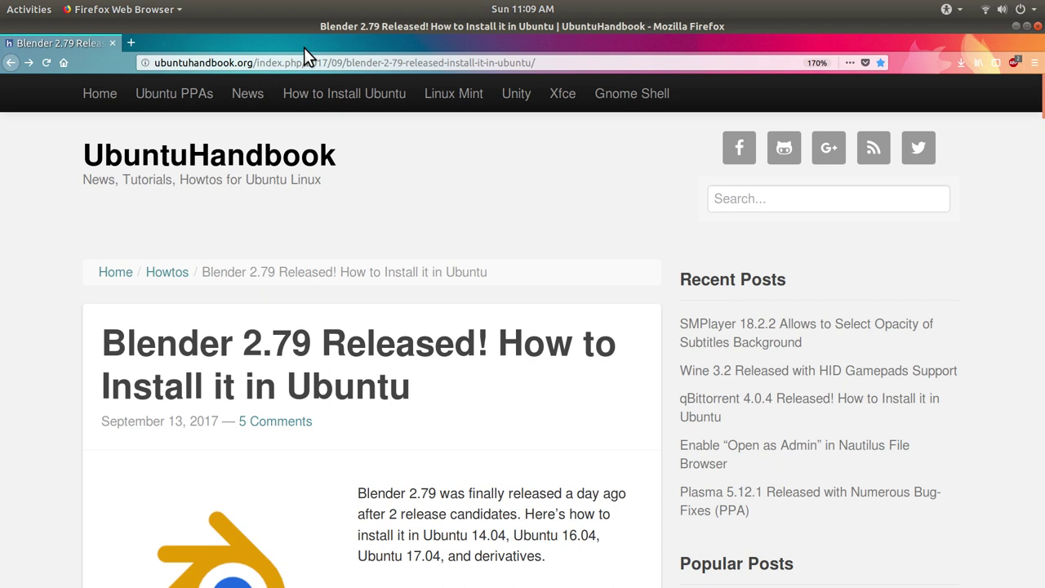
Open Firefox's bookmarks sidebar beside the UbuntuHandbook Blender 2.79 article.
scroll(136, 376, down, 1)
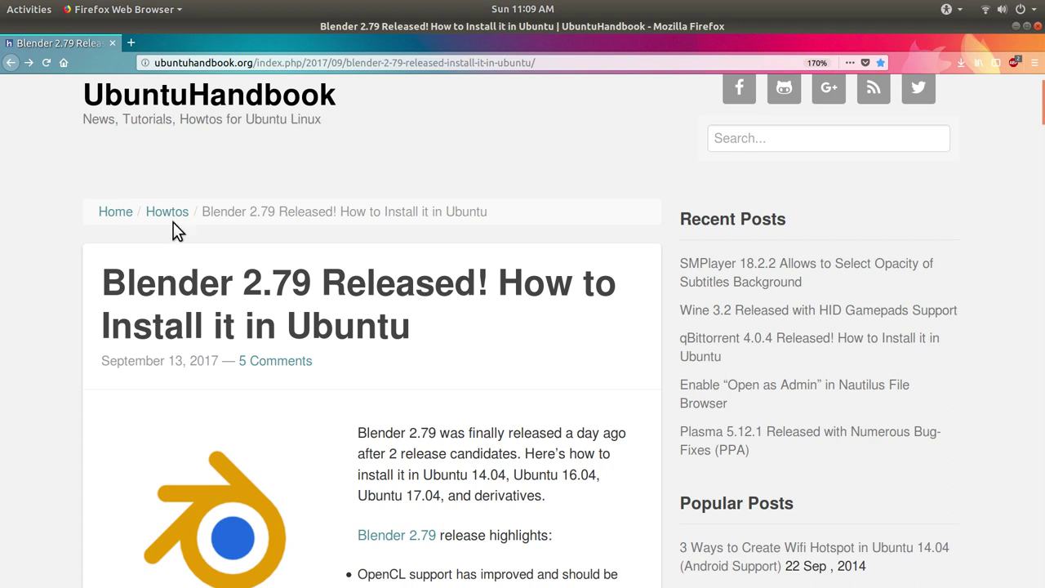
click(994, 66)
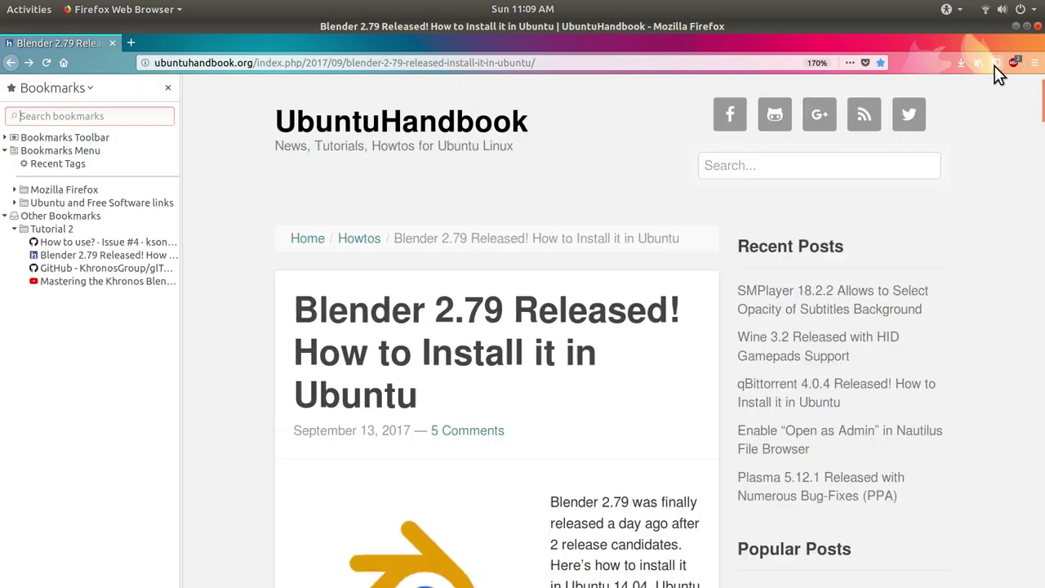
Open the bookmarked glTF-Blender-Exporter repository, hide the sidebar and show its Clone or download options.
click(71, 273)
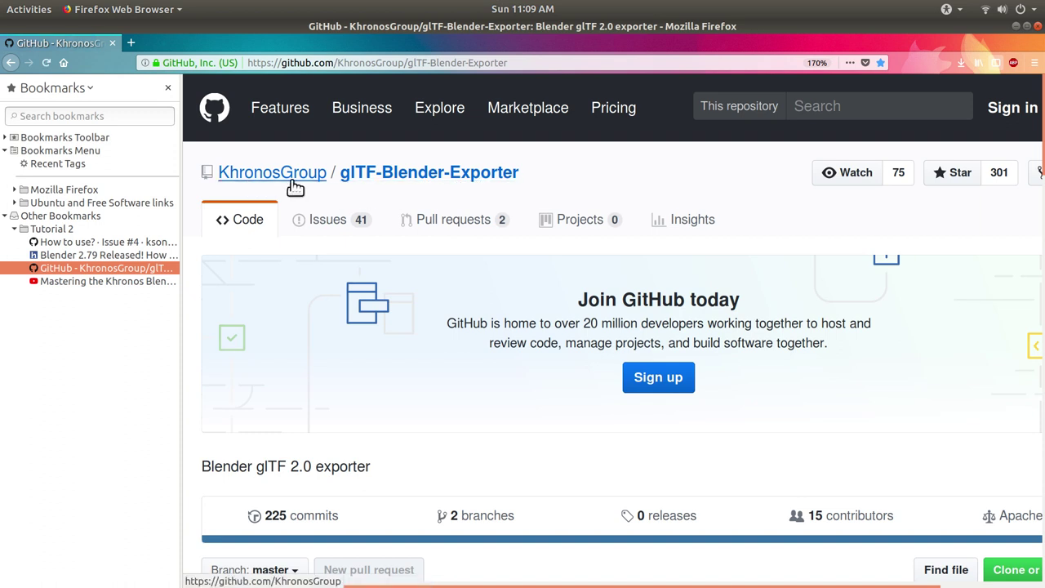
click(168, 88)
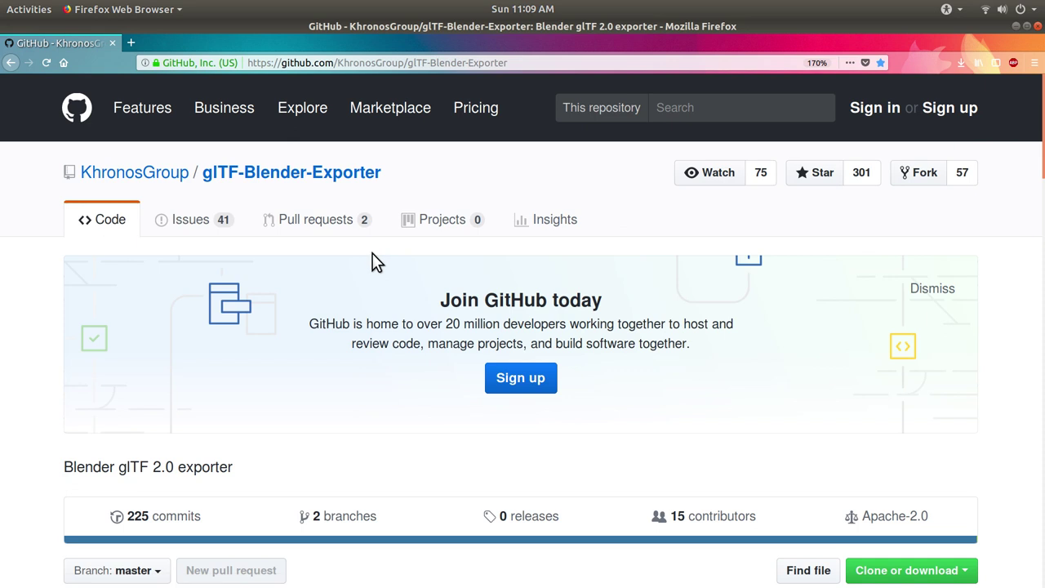
scroll(372, 262, down, 1)
scroll(939, 351, down, 1)
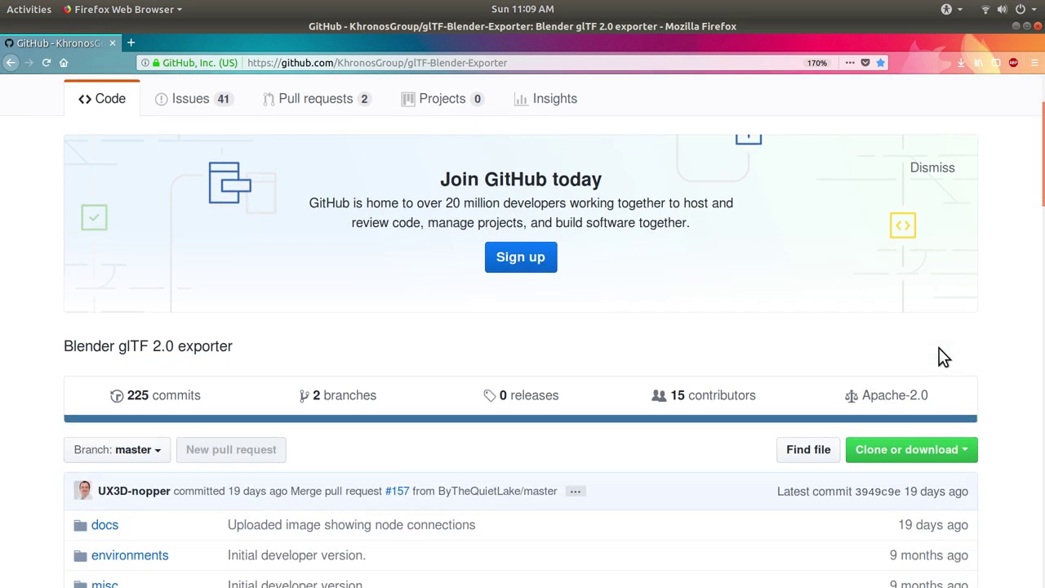
scroll(939, 351, down, 1)
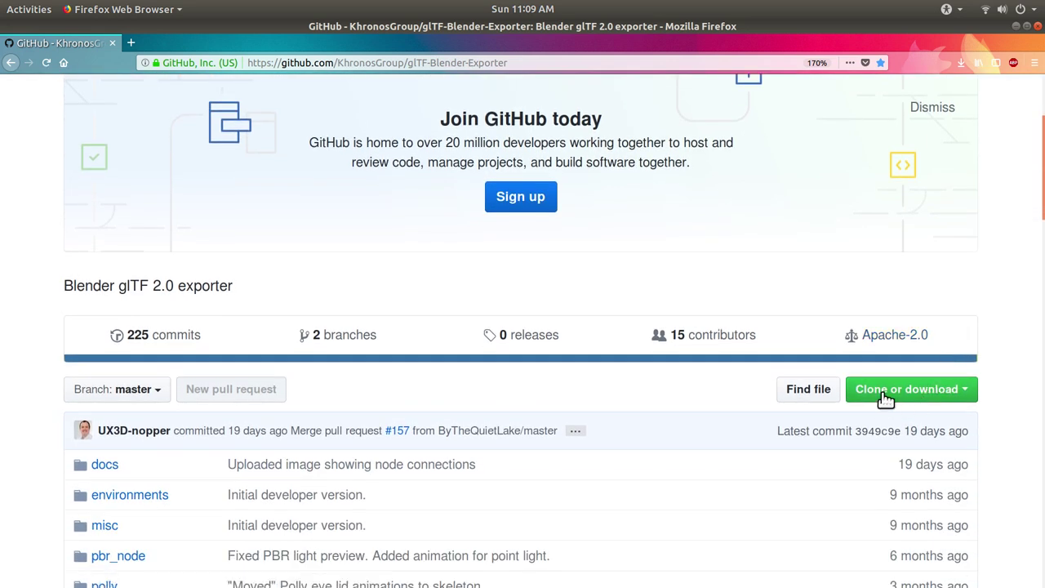
click(960, 392)
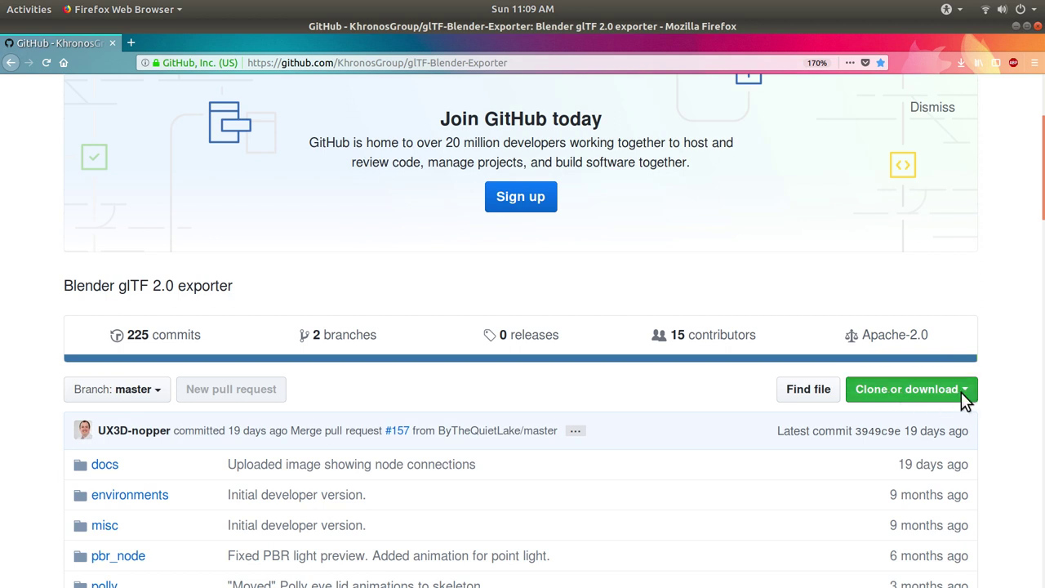
Save the repository as a ZIP and confirm it finished in the downloads panel.
click(825, 535)
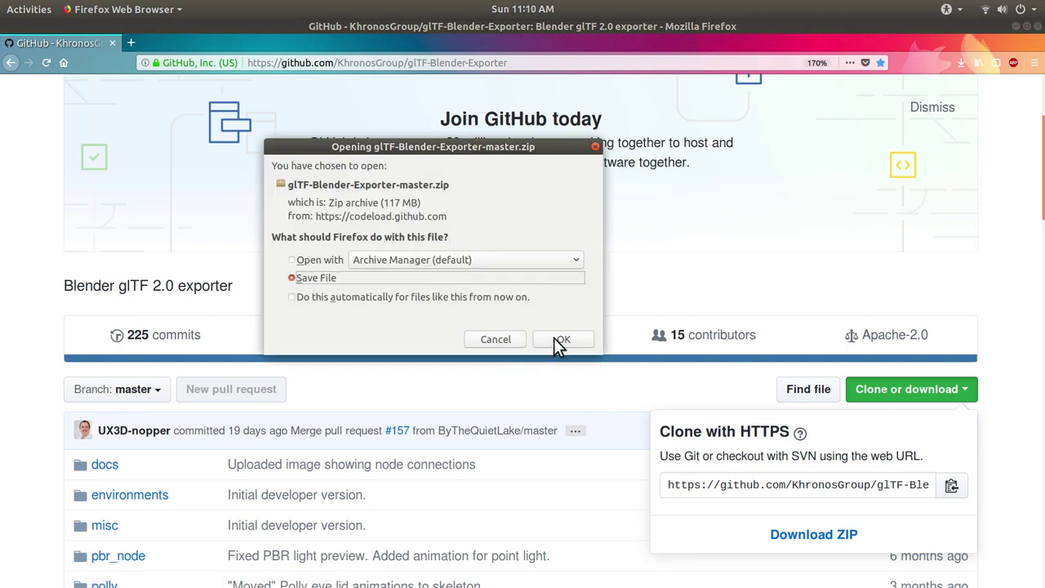
click(553, 337)
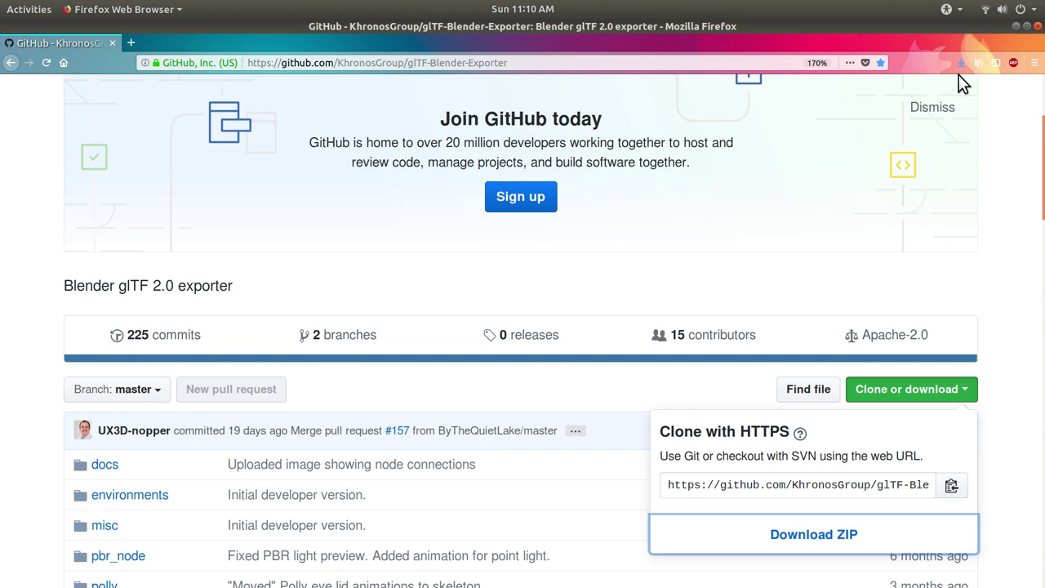
click(963, 67)
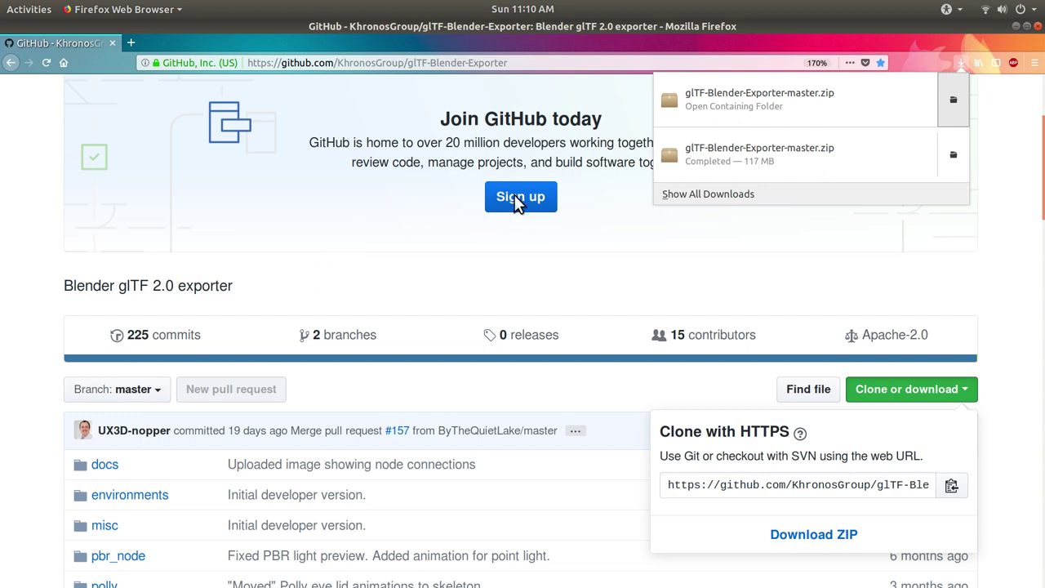
Extract glTF-Blender-Exporter-master.zip into Desktop/Game Development/Blender.
click(959, 106)
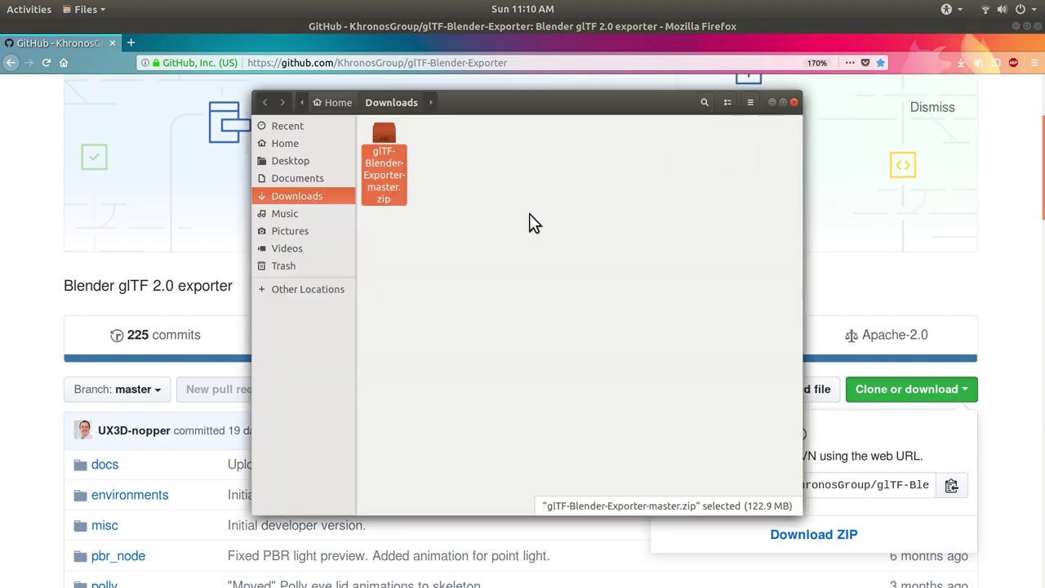
right_click(387, 143)
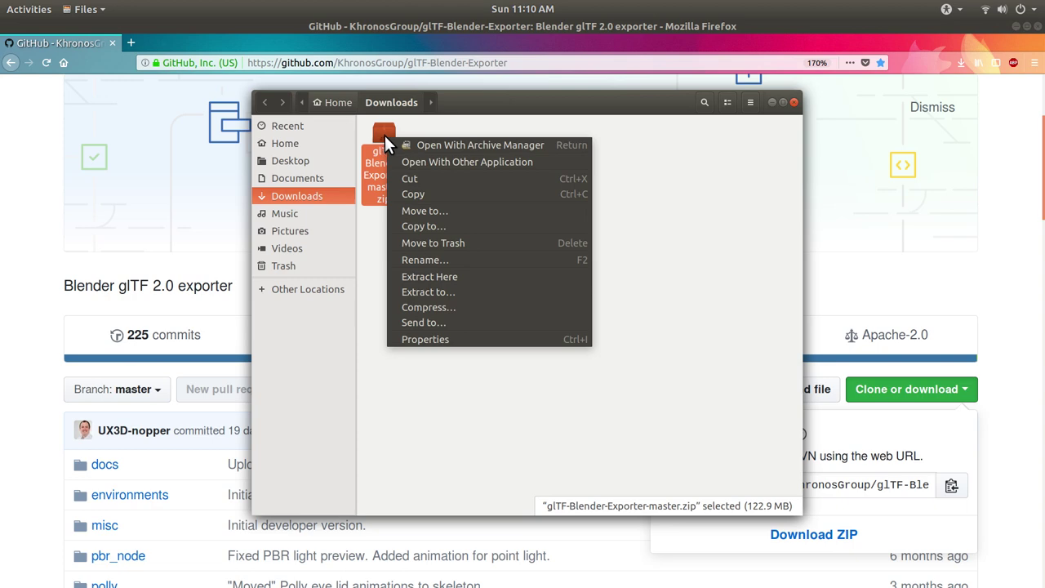
click(416, 295)
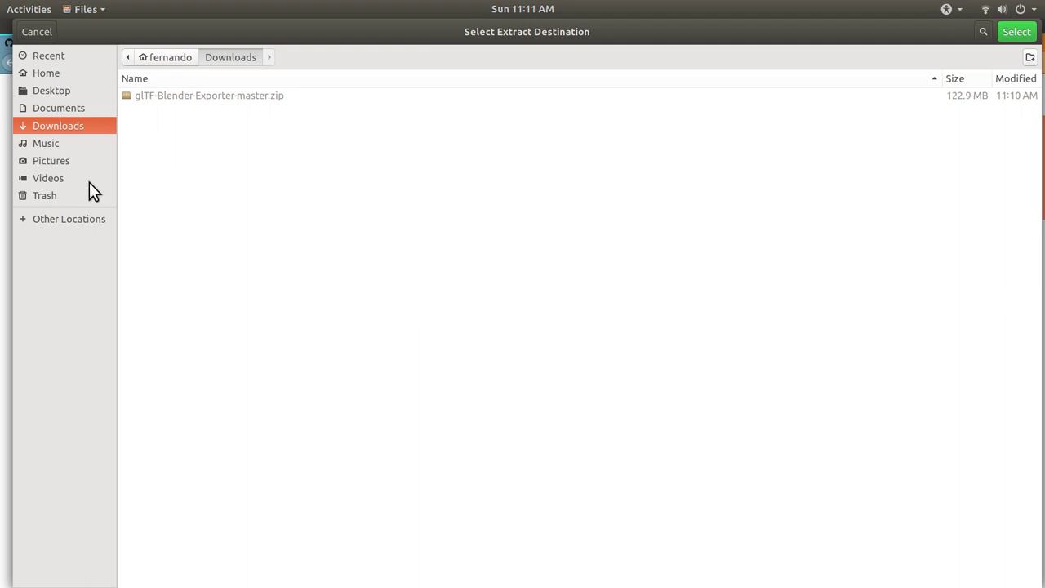
click(39, 93)
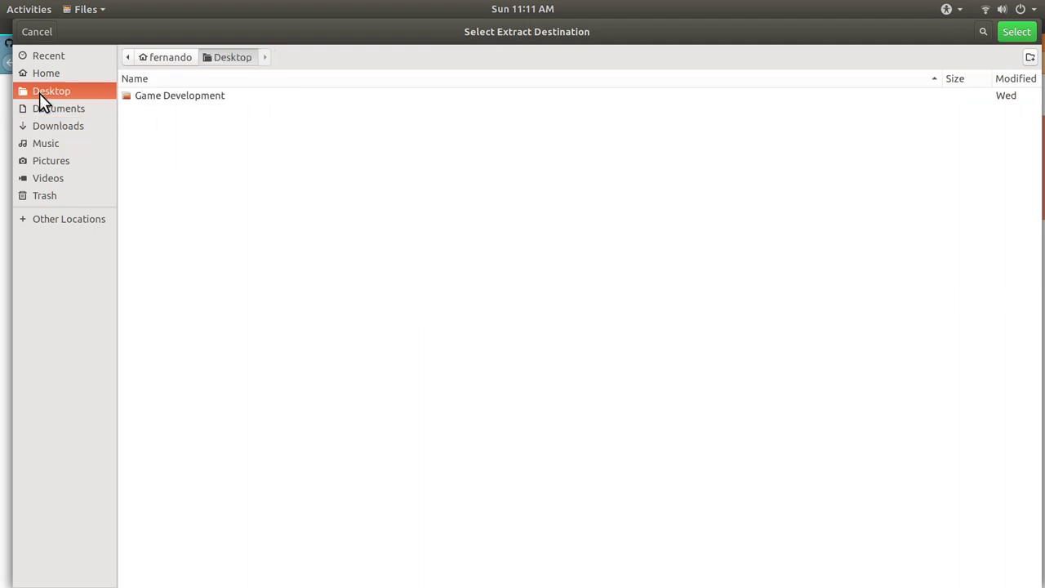
double_click(143, 95)
double_click(154, 112)
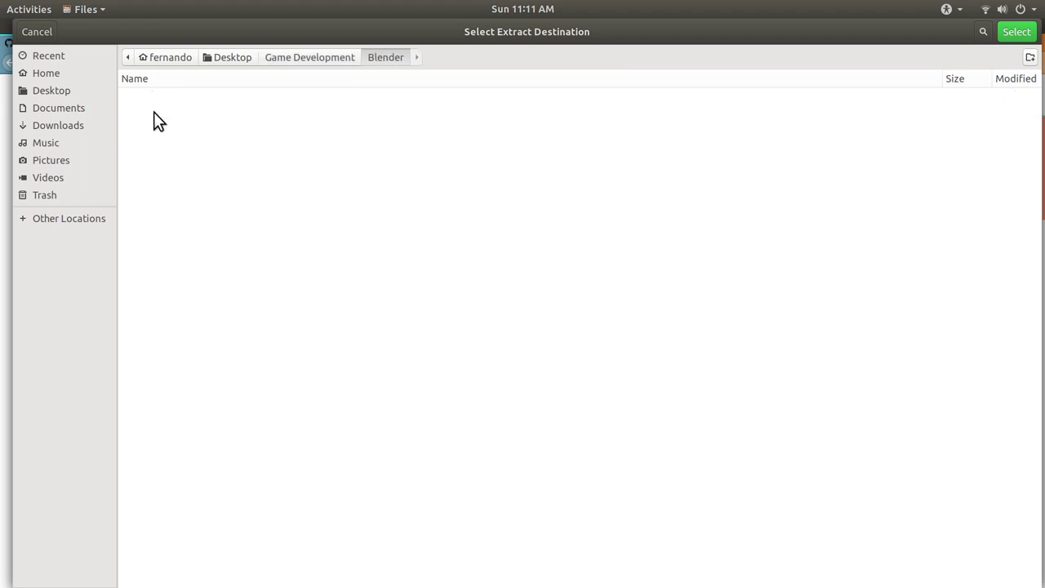
click(1031, 31)
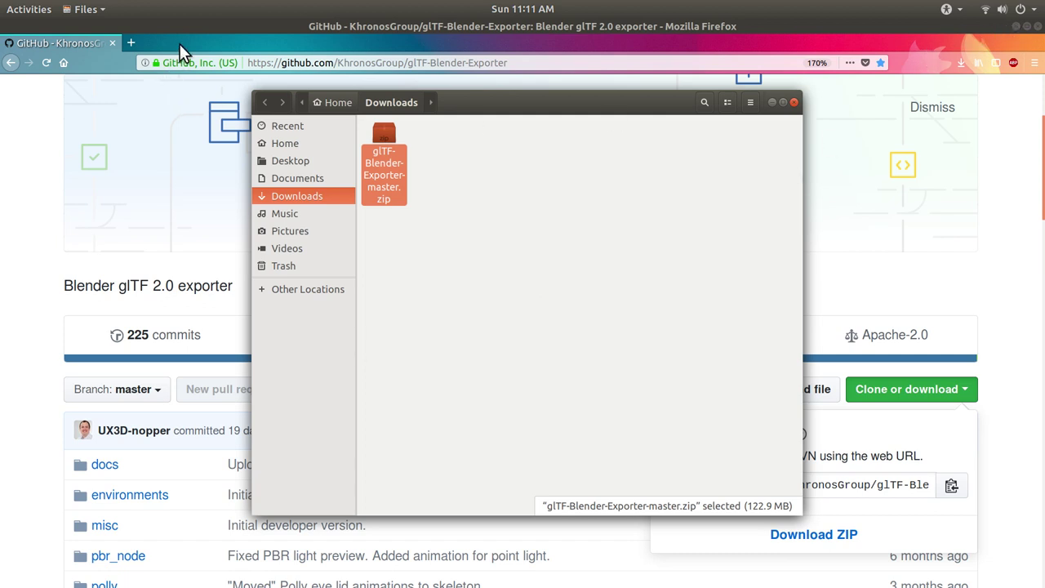
Minimize Firefox and open Desktop/Game Development/Blender/glTF-Blender-Exporter-master in Files.
click(47, 105)
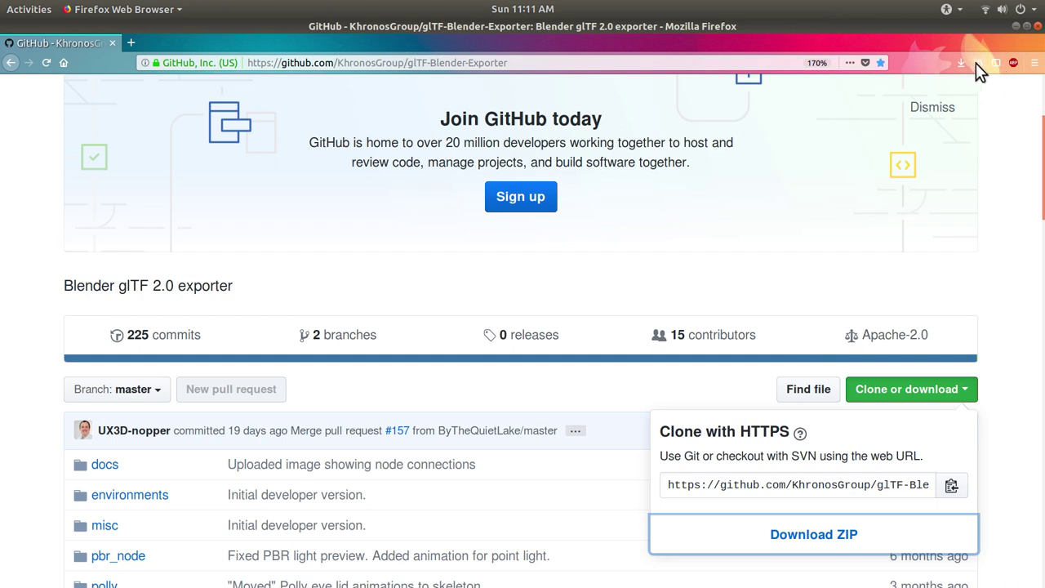
click(1017, 27)
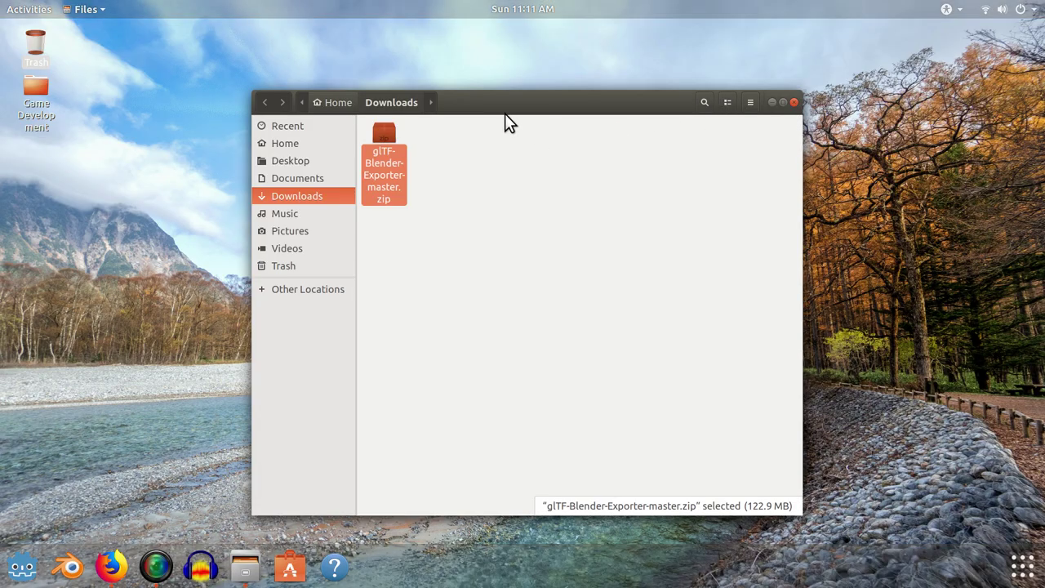
drag(472, 94, 469, 79)
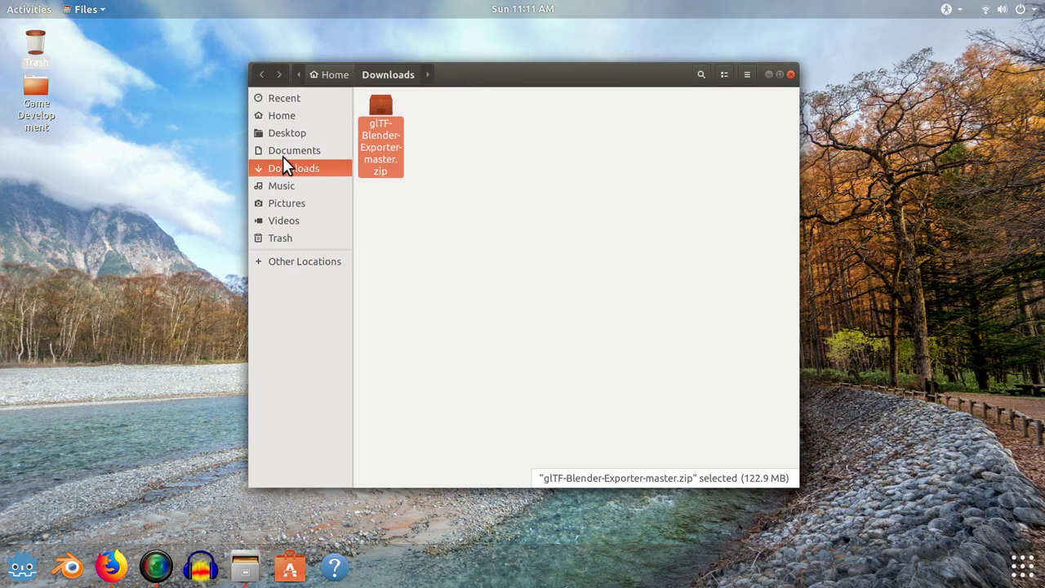
click(279, 134)
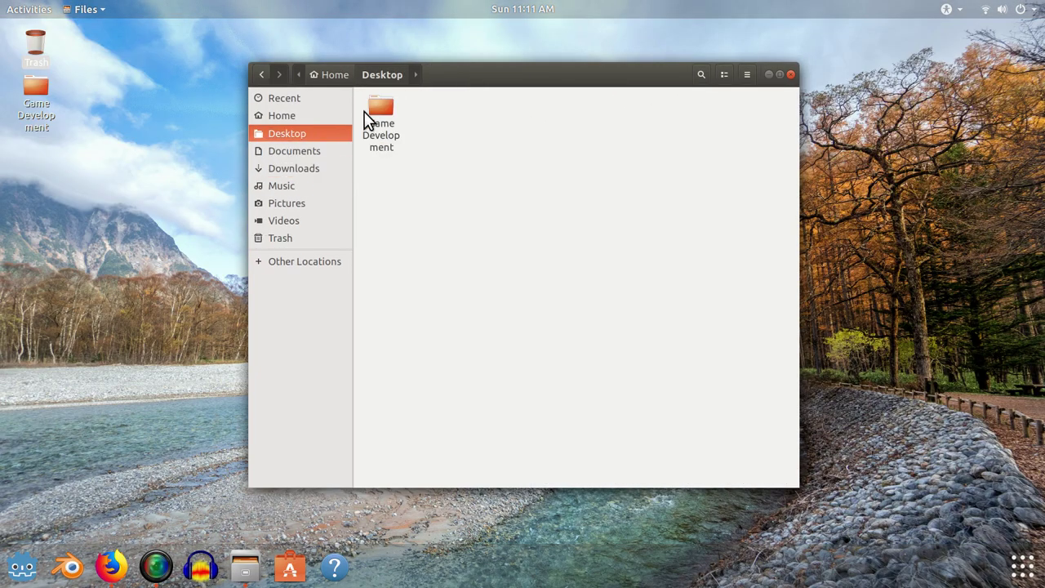
double_click(379, 111)
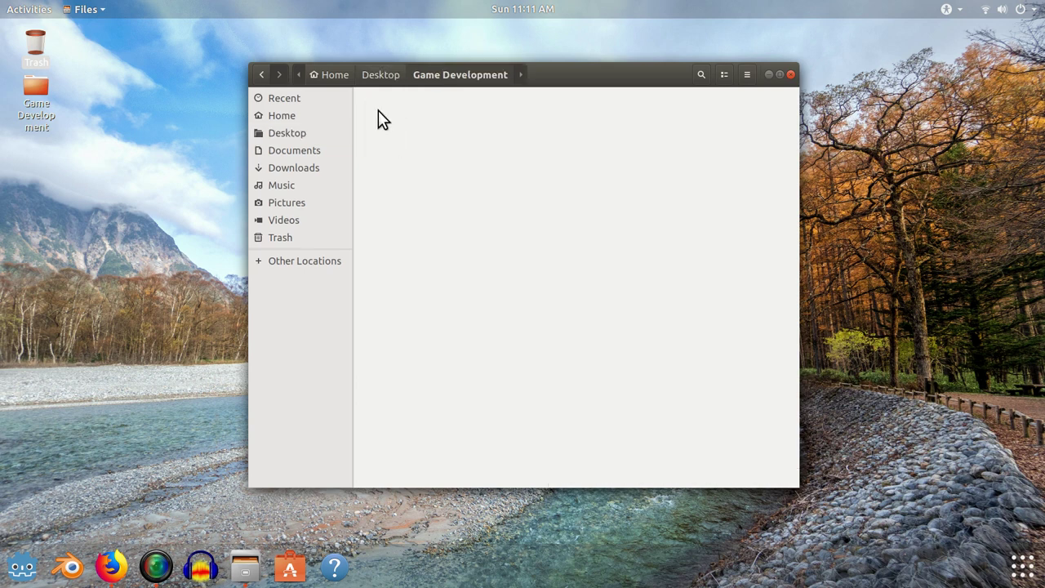
double_click(432, 113)
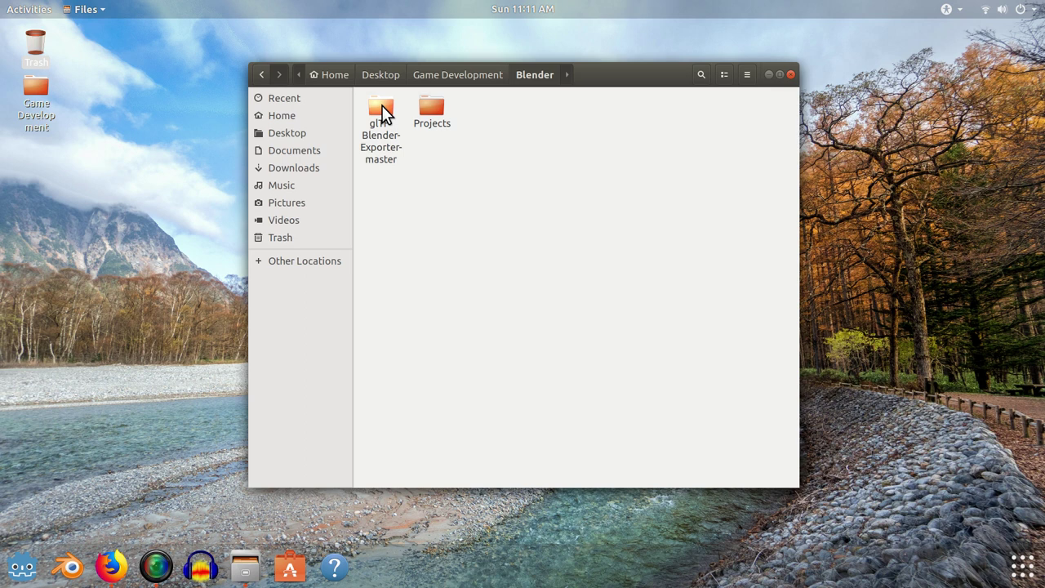
click(383, 105)
double_click(382, 105)
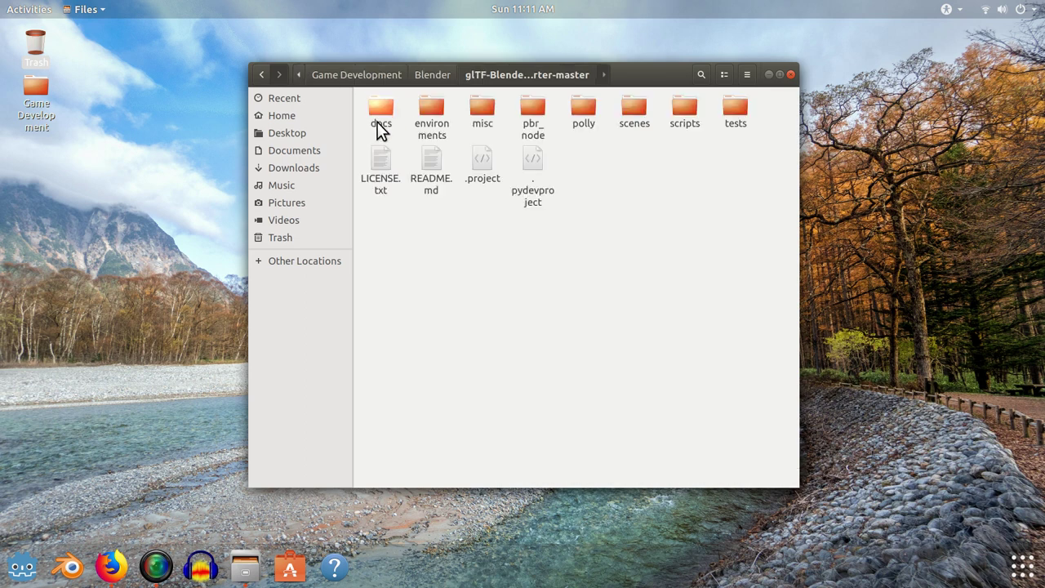
Copy the io_scene_gltf2 folder from the exporter's scripts/addons folder.
double_click(688, 110)
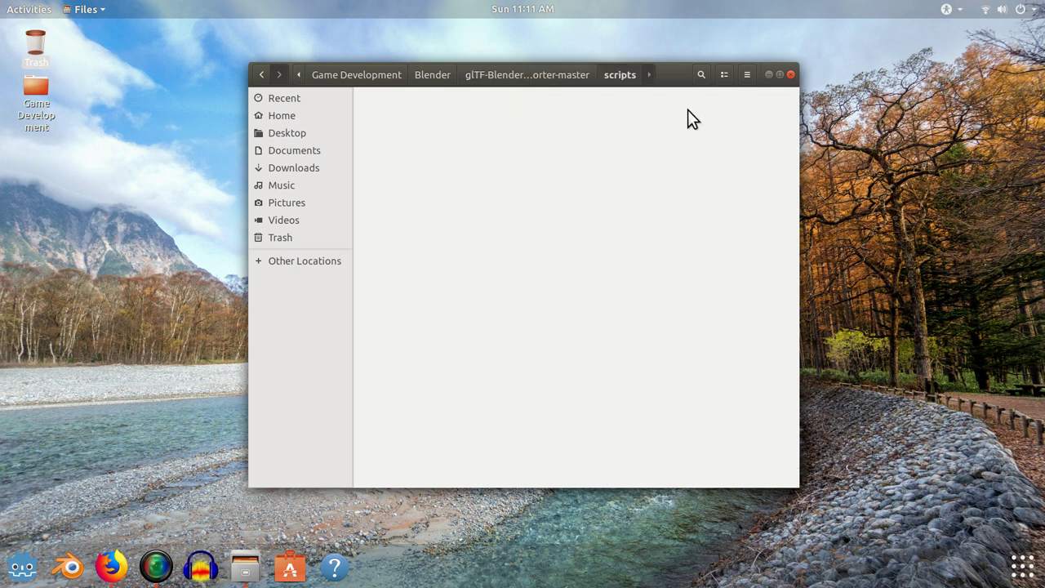
double_click(384, 111)
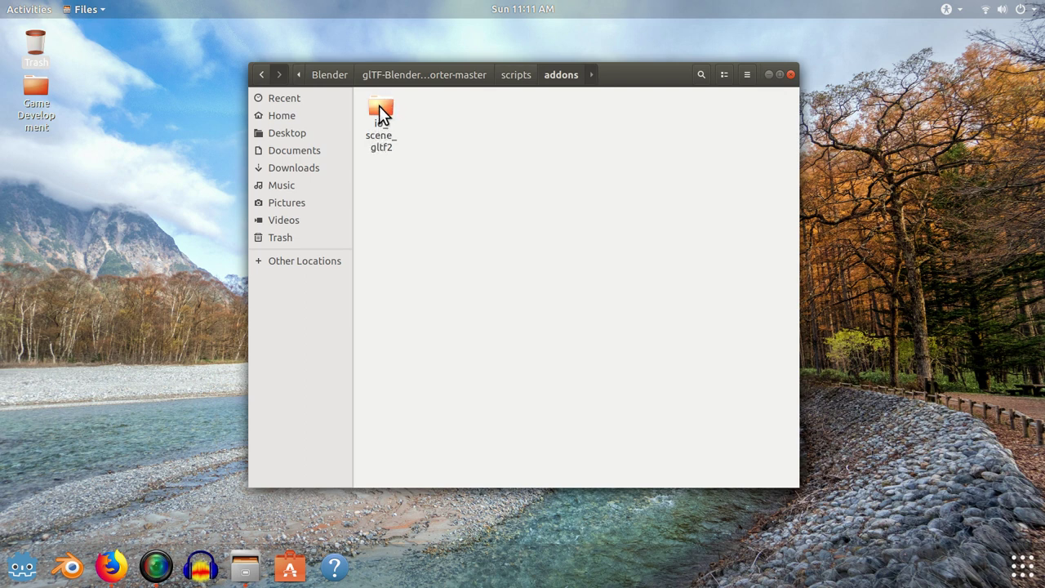
click(379, 106)
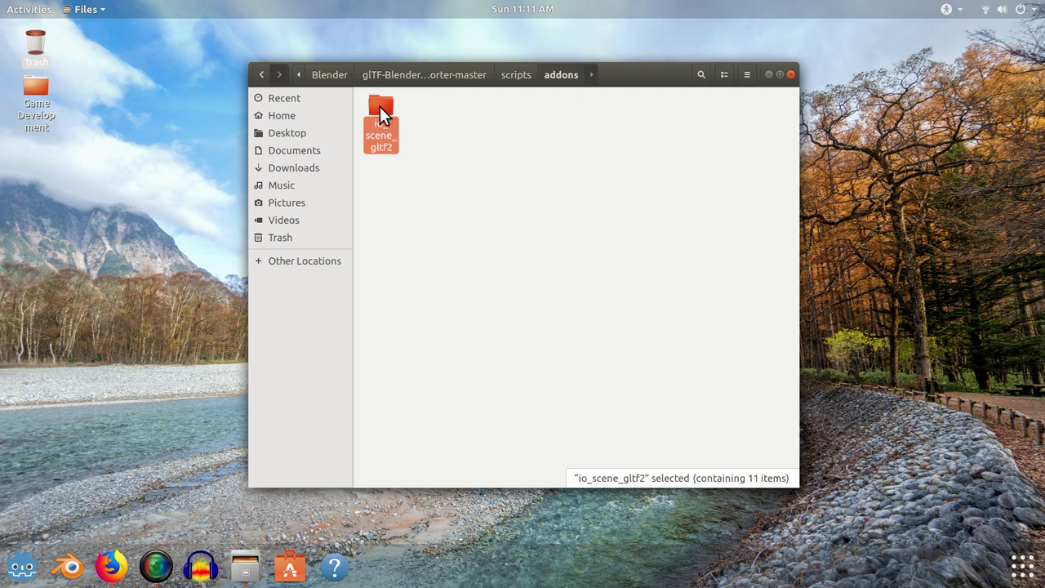
right_click(380, 106)
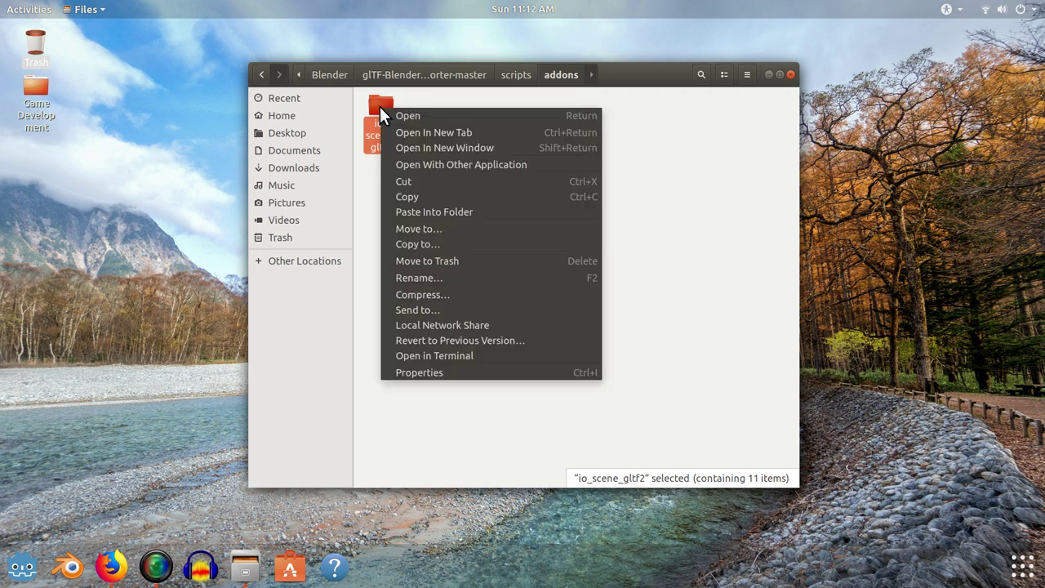
click(421, 199)
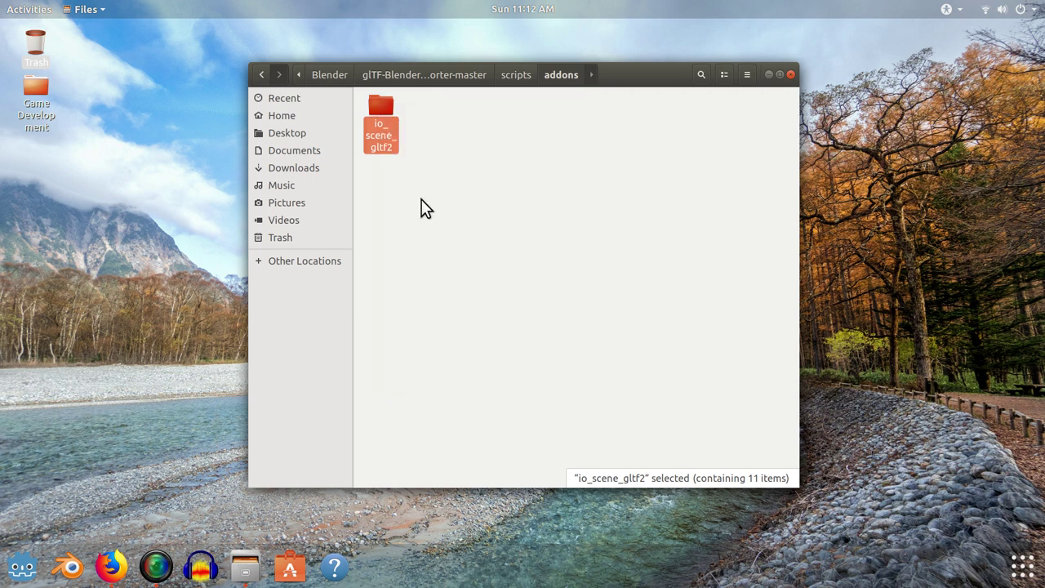
Browse to the empty ~/.config/blender/2.79/scripts/addons folder via Other Locations.
click(306, 260)
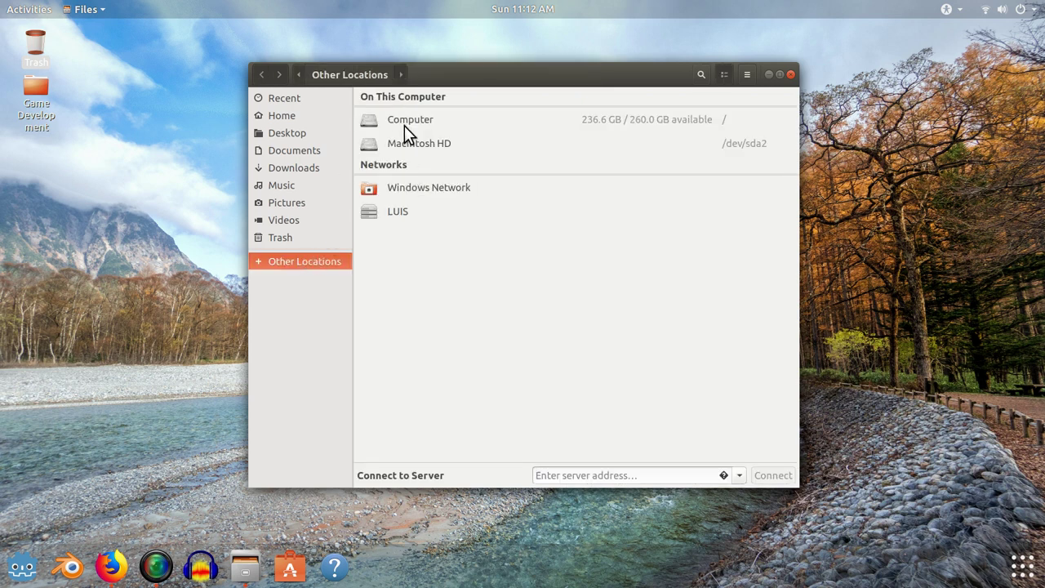
click(414, 119)
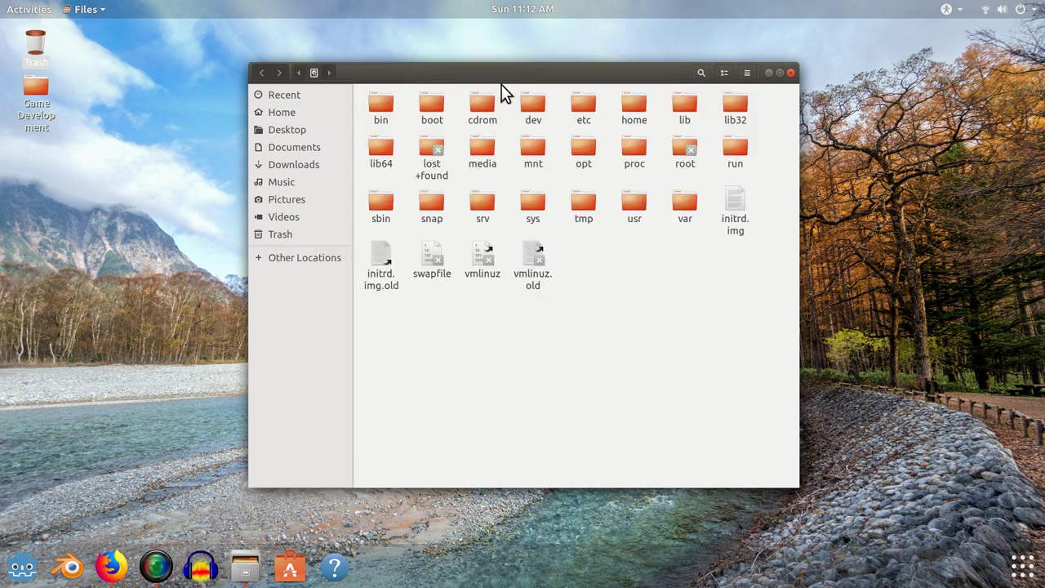
double_click(644, 111)
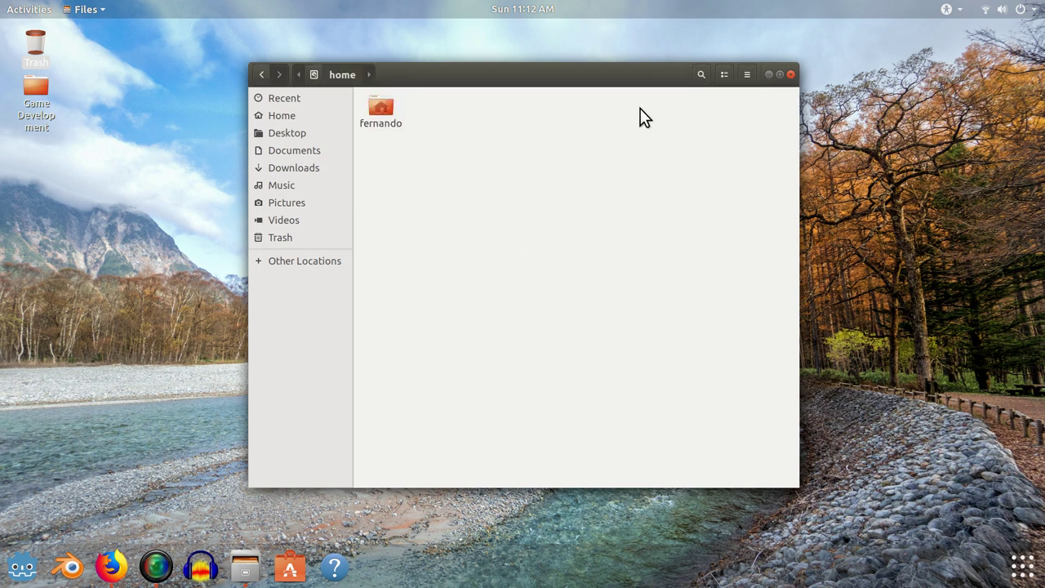
double_click(372, 103)
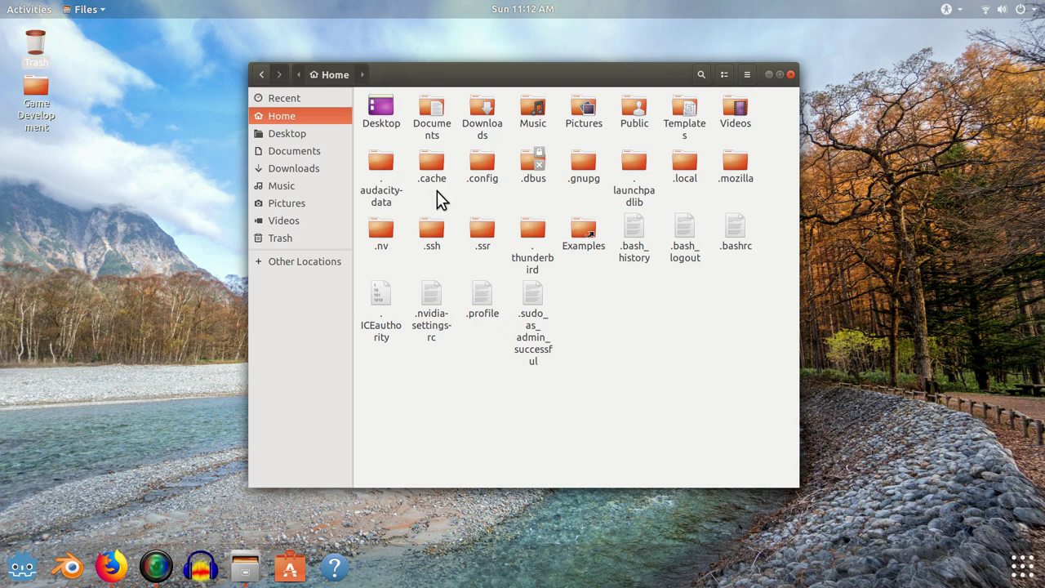
double_click(480, 168)
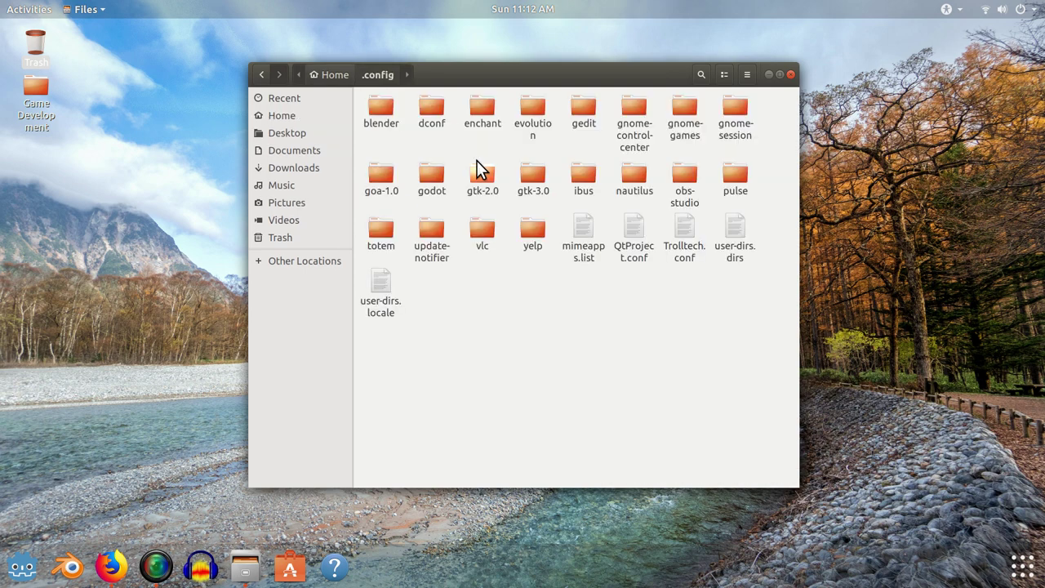
double_click(382, 111)
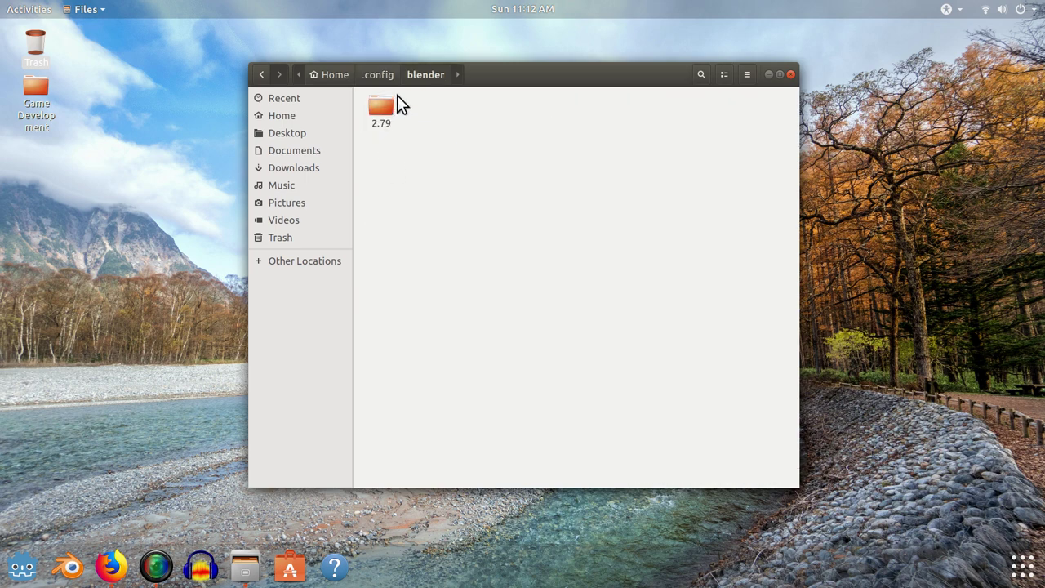
double_click(379, 110)
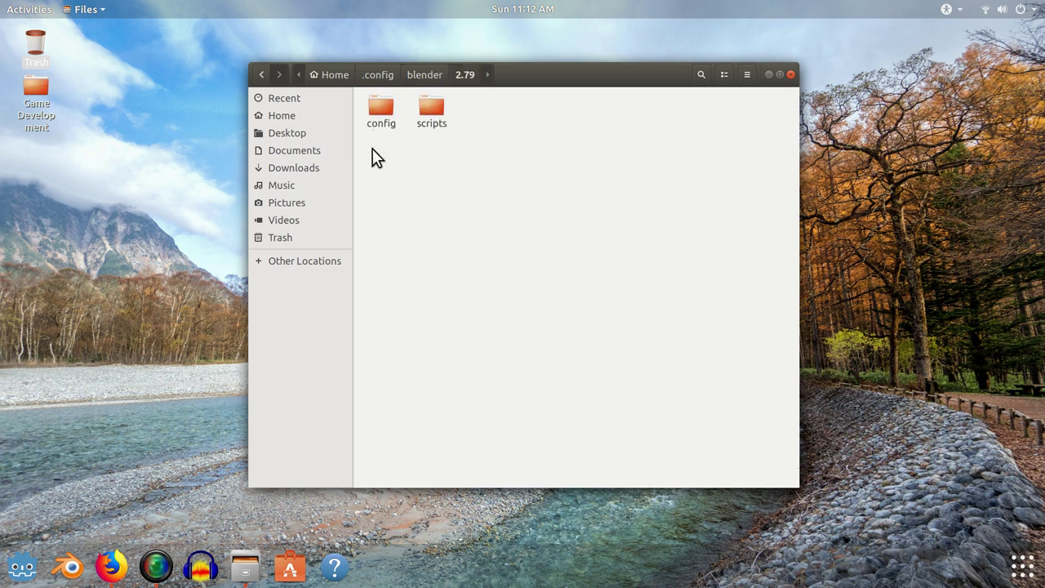
double_click(434, 108)
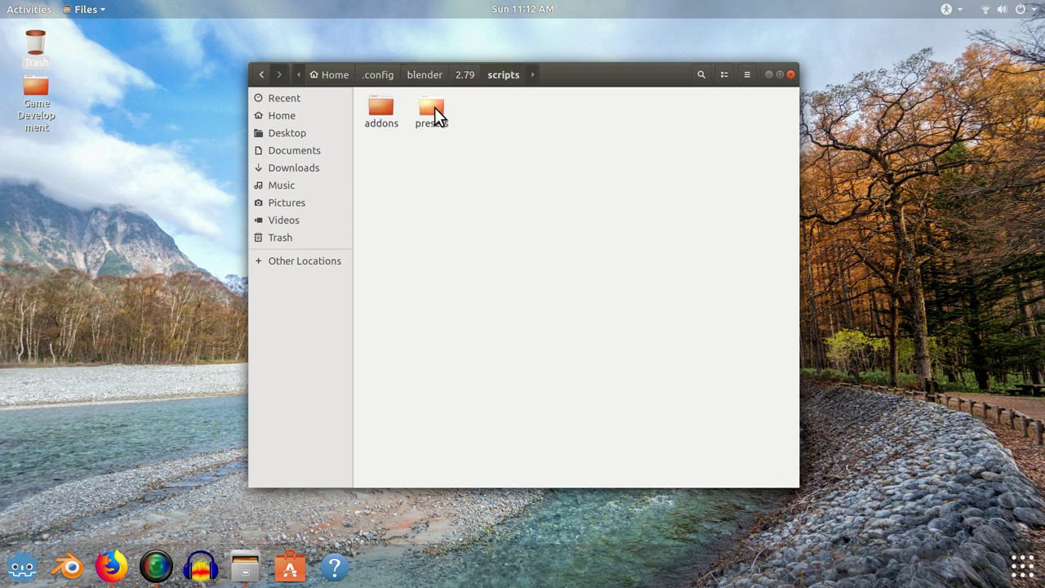
double_click(387, 111)
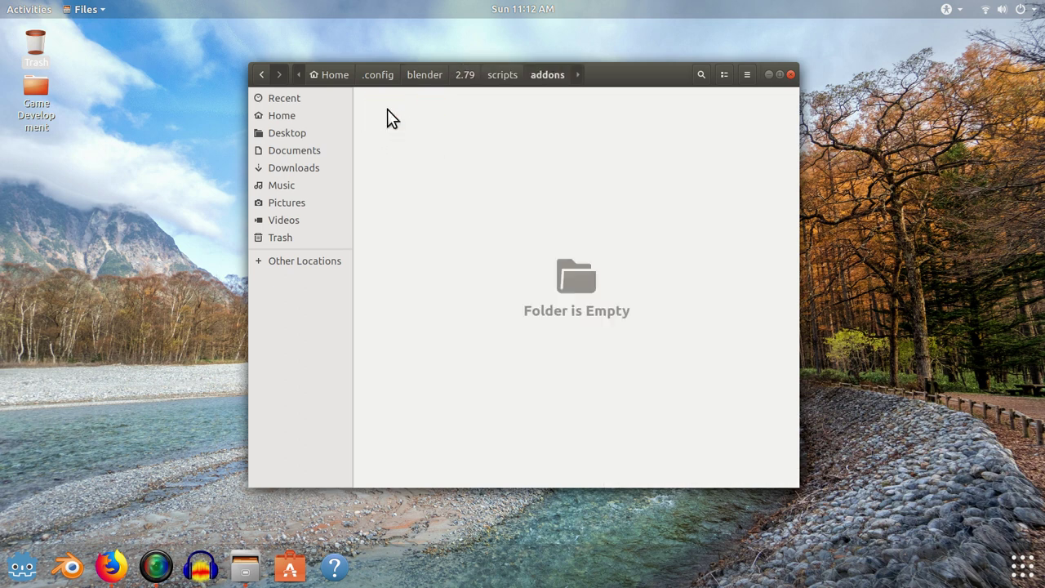
Paste the io_scene_gltf2 folder into the addons folder.
right_click(408, 150)
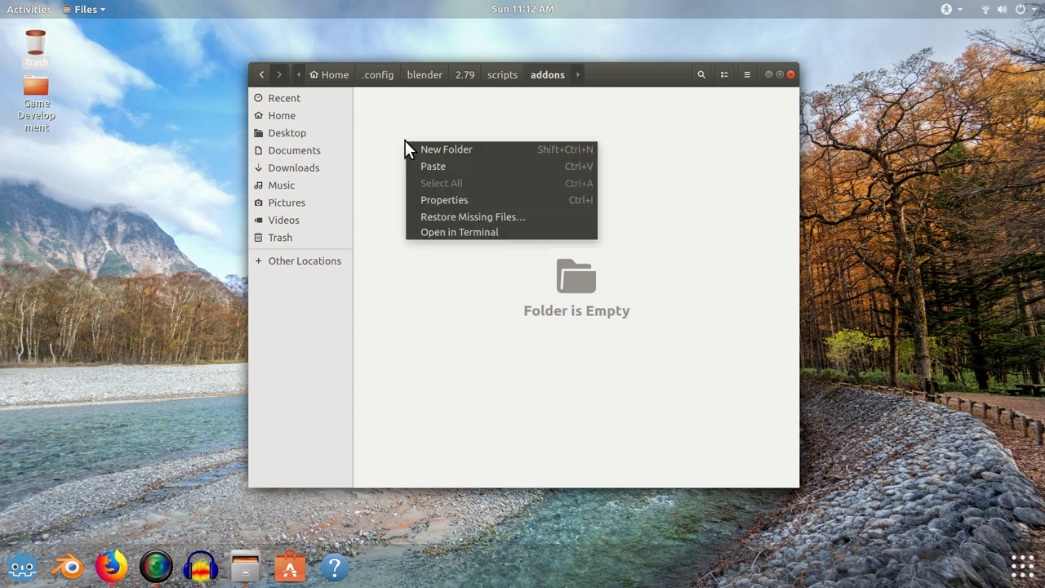
click(412, 165)
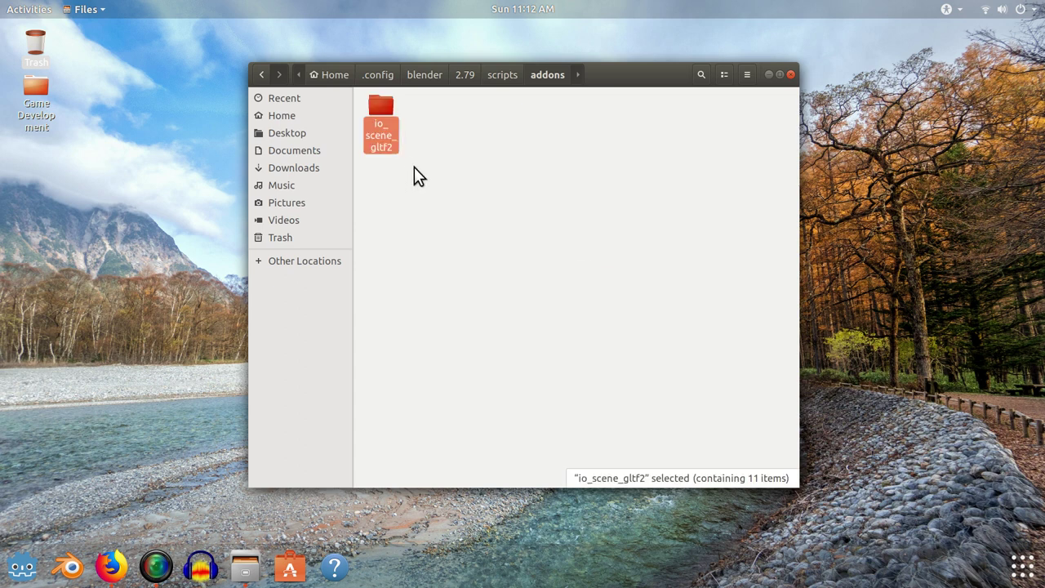
click(422, 172)
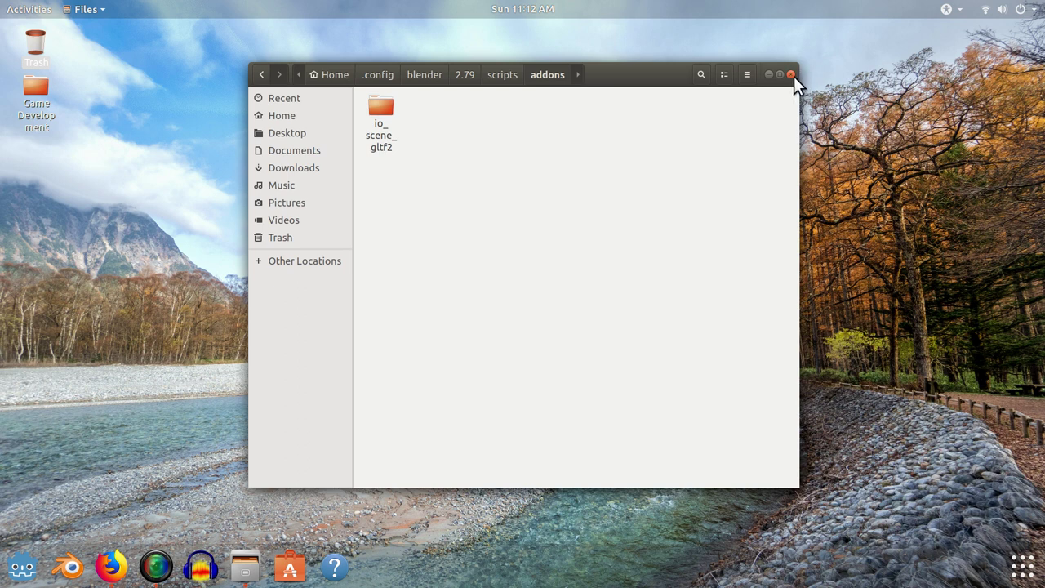
Close Files and launch Blender 2.79 from the dock to its splash screen.
click(792, 75)
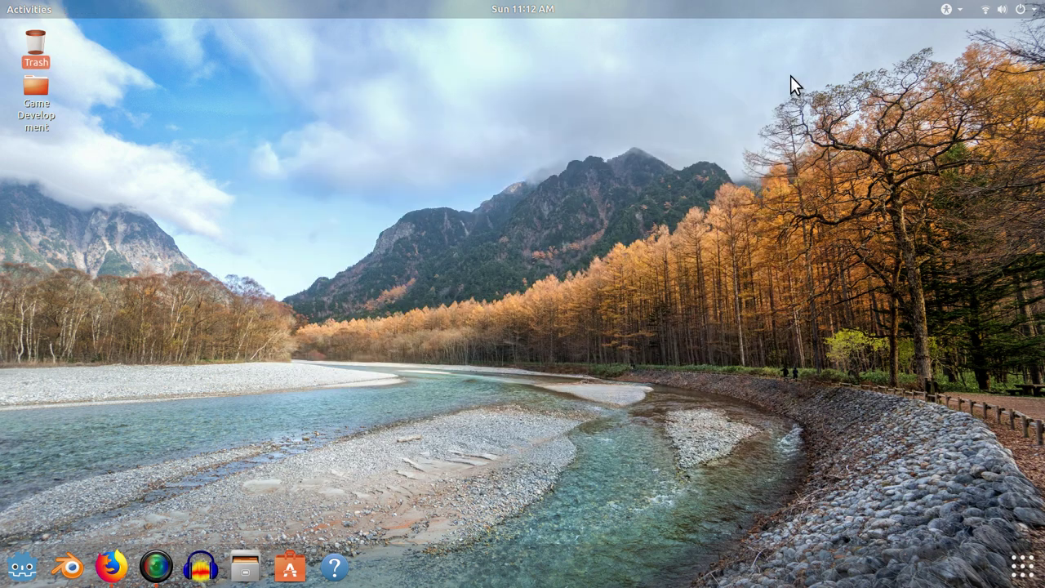
click(68, 567)
click(81, 566)
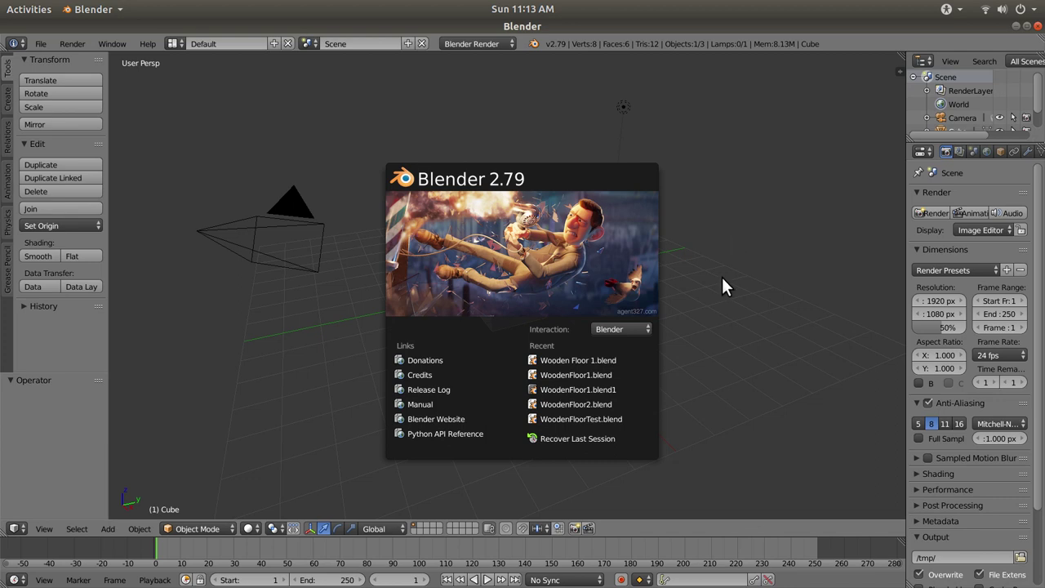
Dismiss the splash and open the Add-ons tab of User Preferences.
click(743, 263)
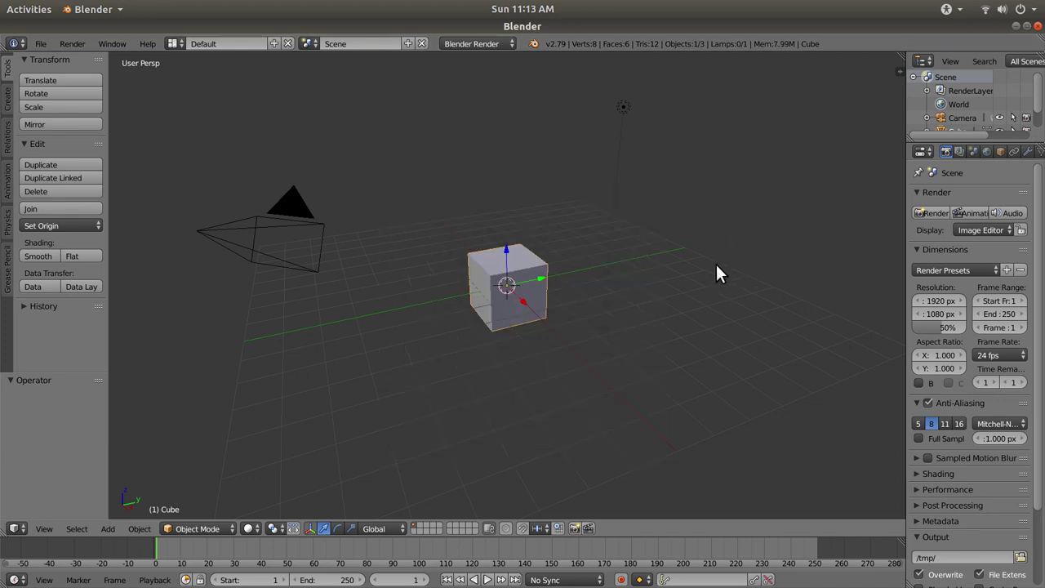
click(41, 45)
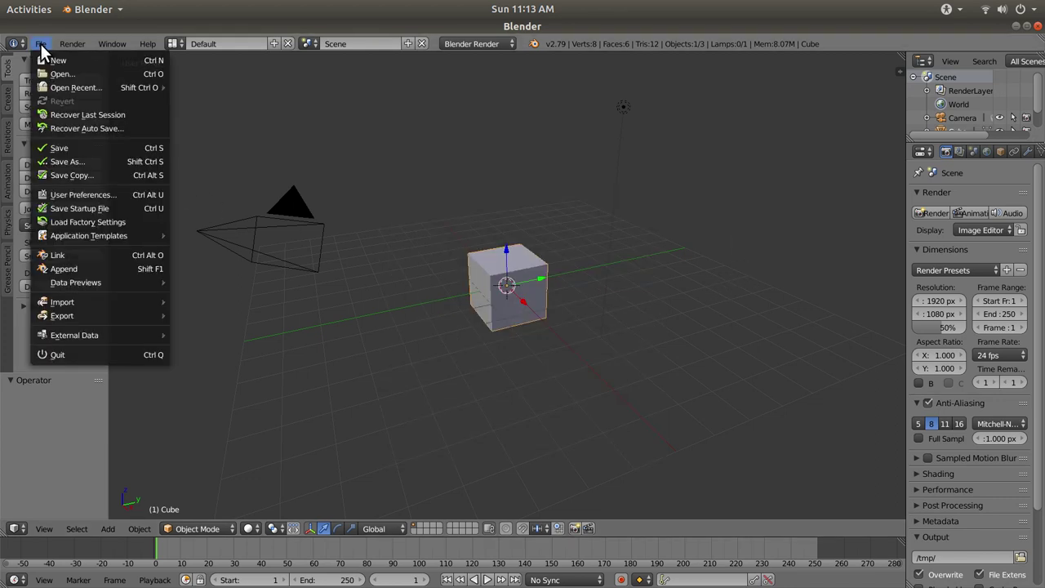
click(67, 195)
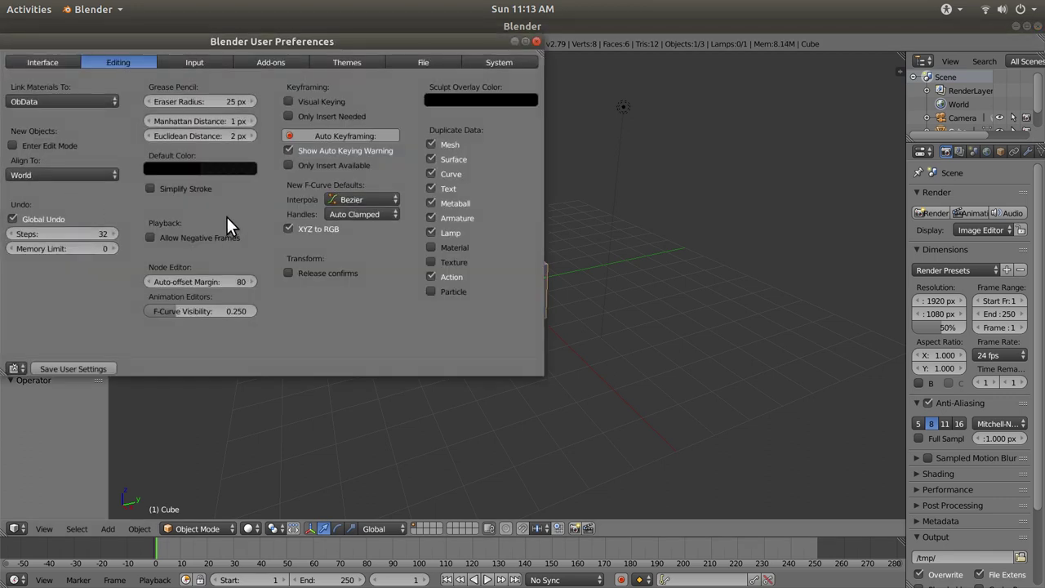
click(263, 65)
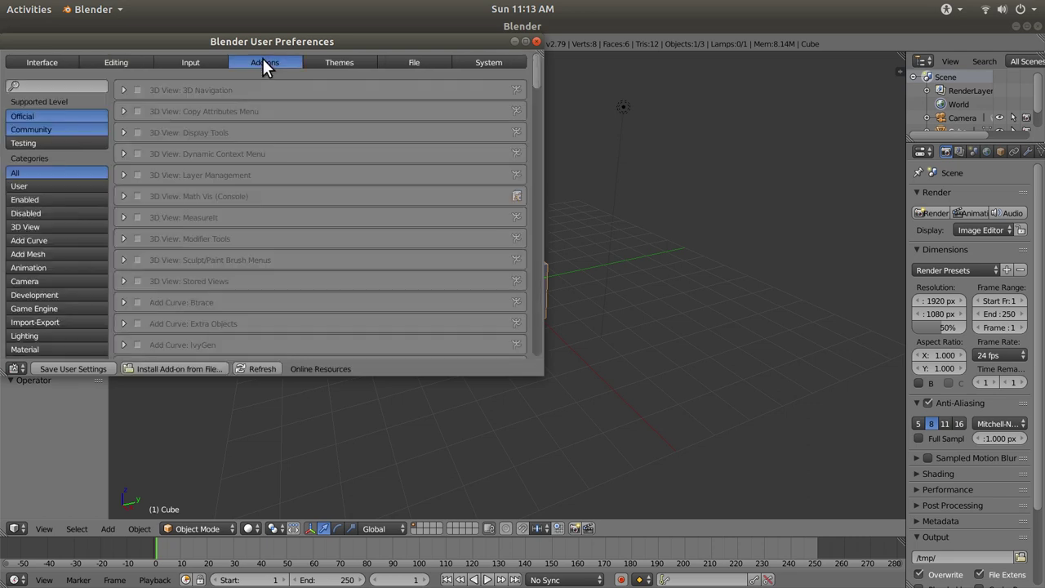
Search add-ons for 'gltf' and enable Import-Export: glTF 2.0 format.
click(44, 90)
text(gltf)
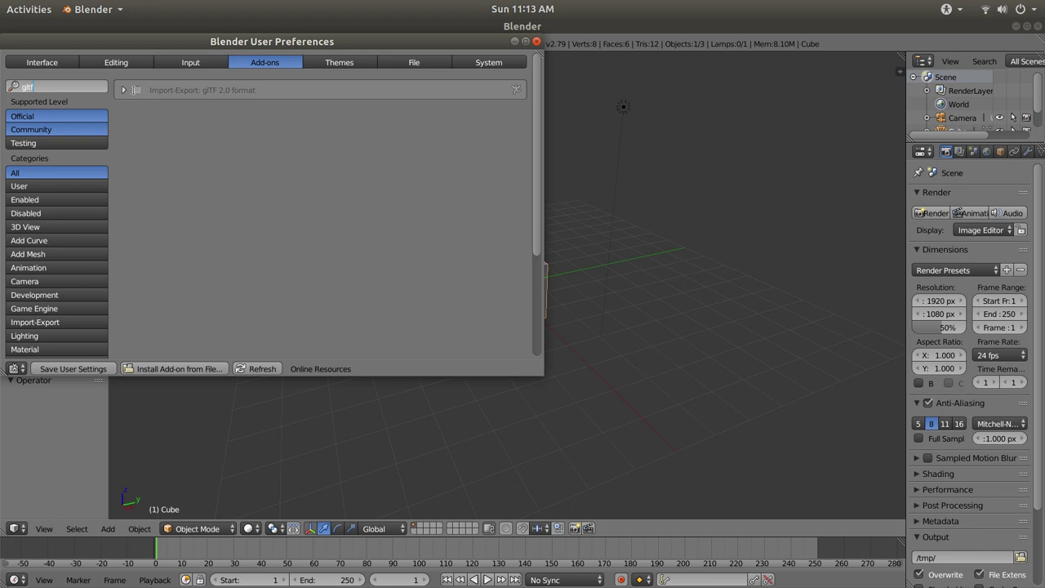
click(136, 91)
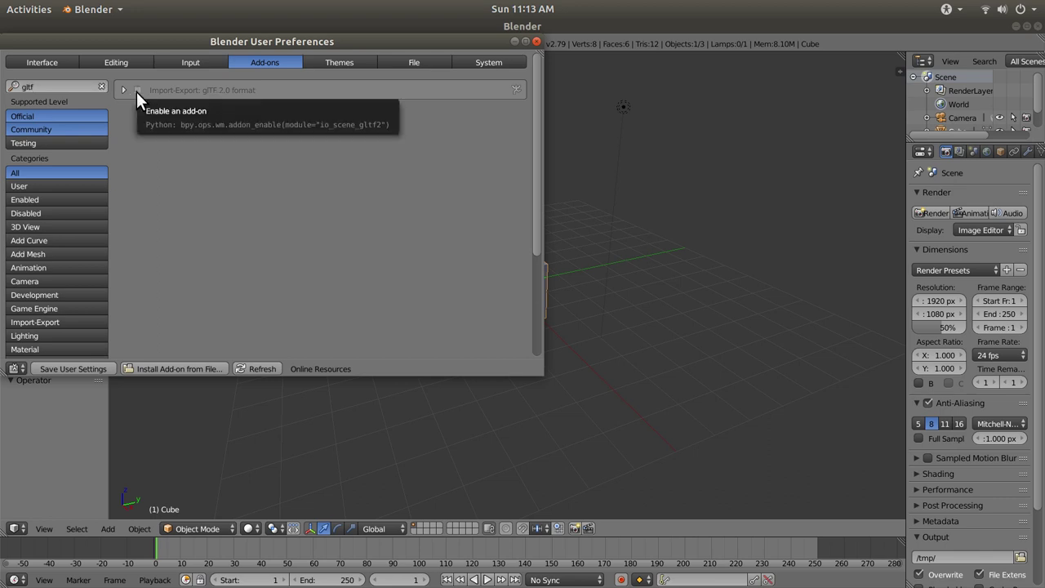
click(136, 90)
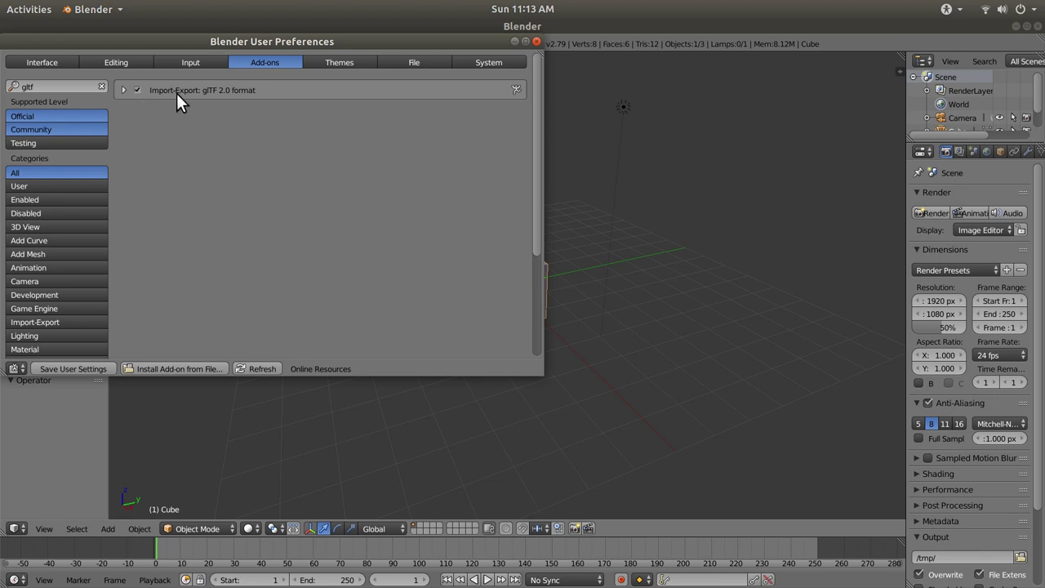
Save user settings, close User Preferences, and check the File menu for glTF 2.0 export.
scroll(264, 201, down, 1)
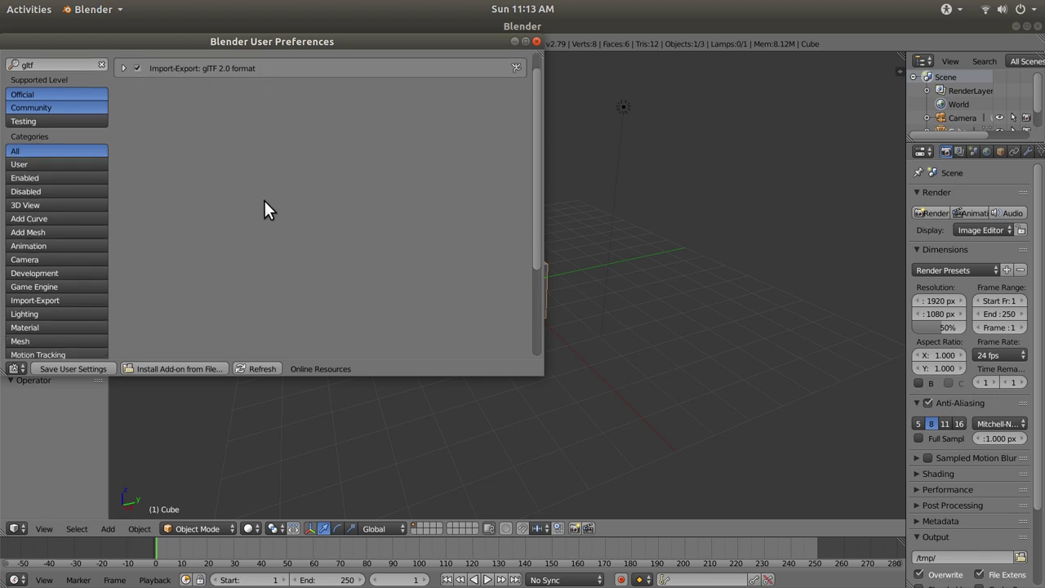
scroll(265, 201, down, 1)
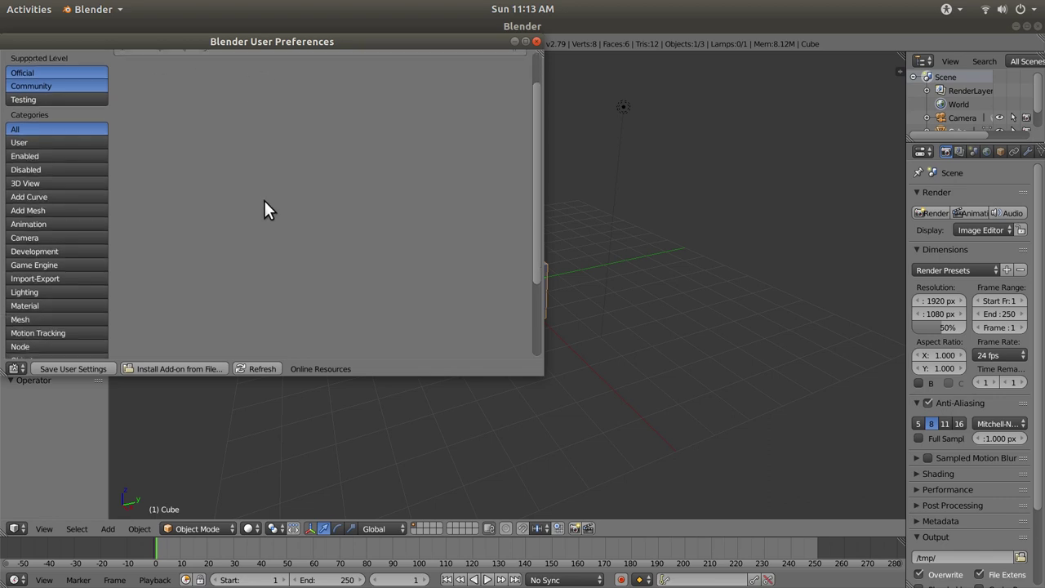
click(71, 369)
scroll(424, 177, up, 2)
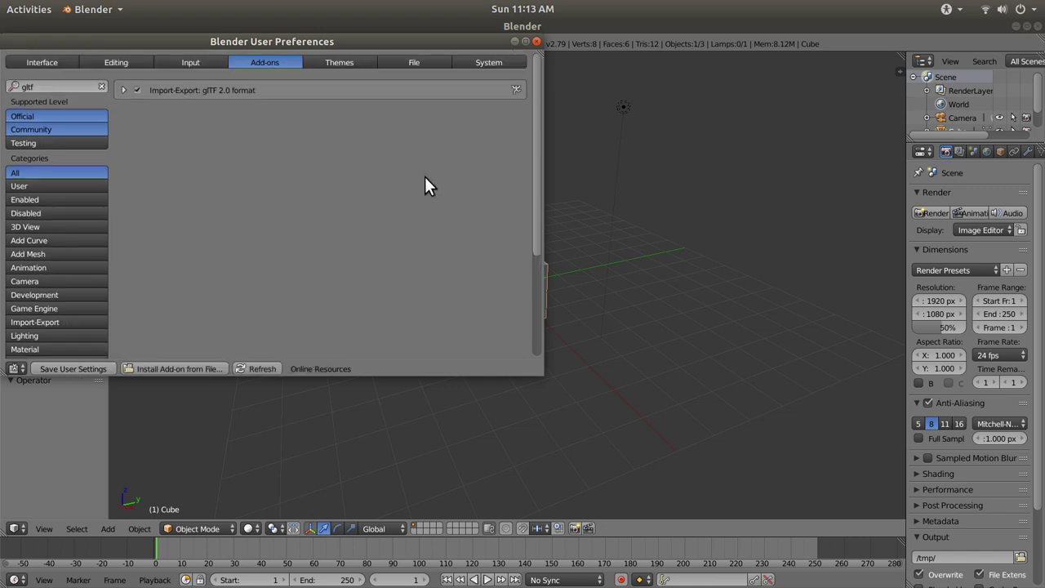
click(535, 41)
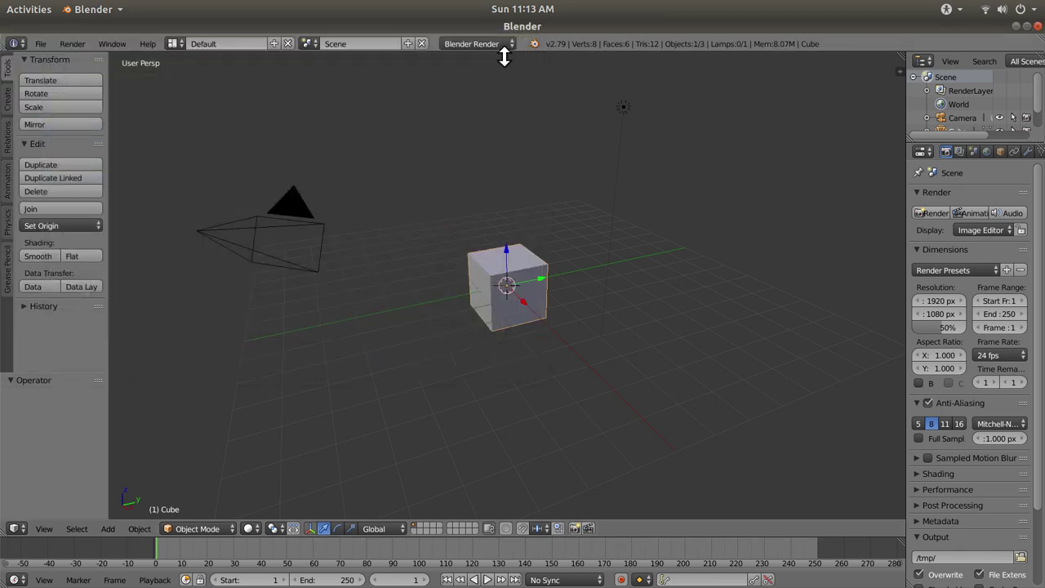
click(41, 38)
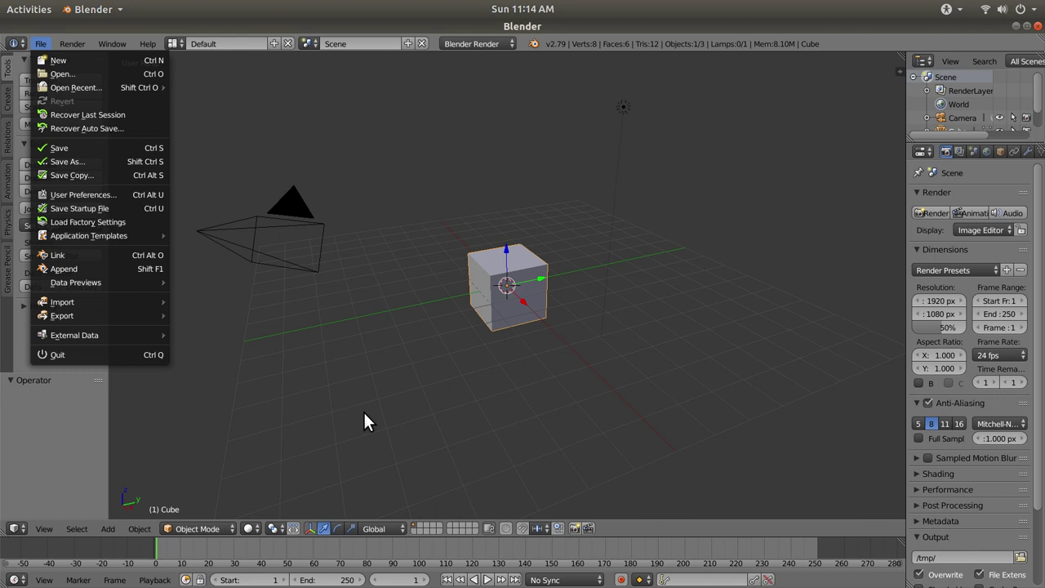
click(354, 389)
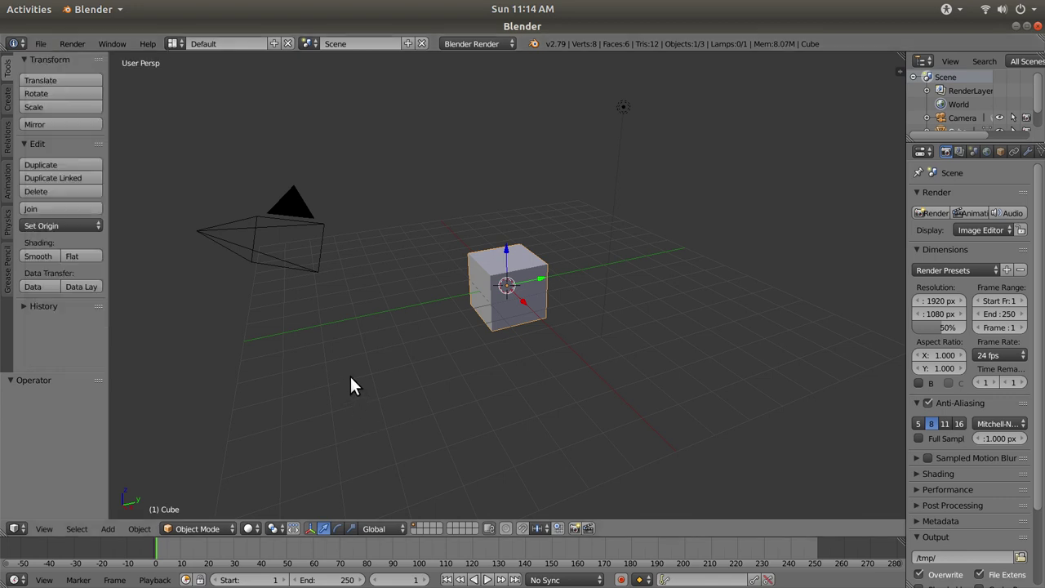